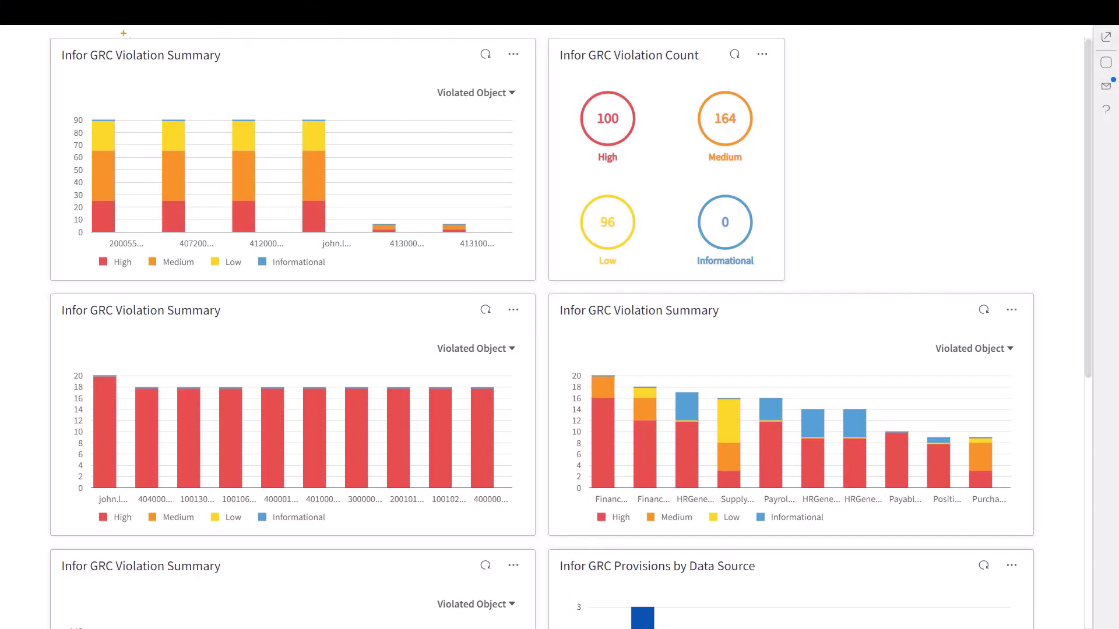
- Open the fourth bar user's violations, filter Rule by 'vendor' (87 to 8), and widen the Rule column
left_click_drag(26, 28, 546, 300)
mouse_move(315, 201)
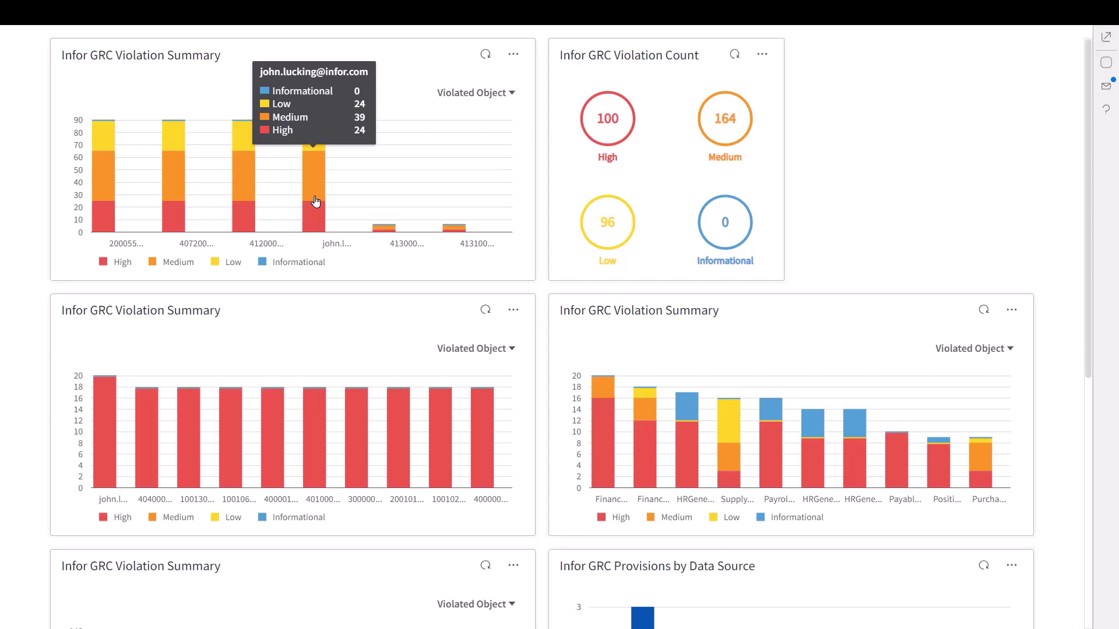
left_click(315, 211)
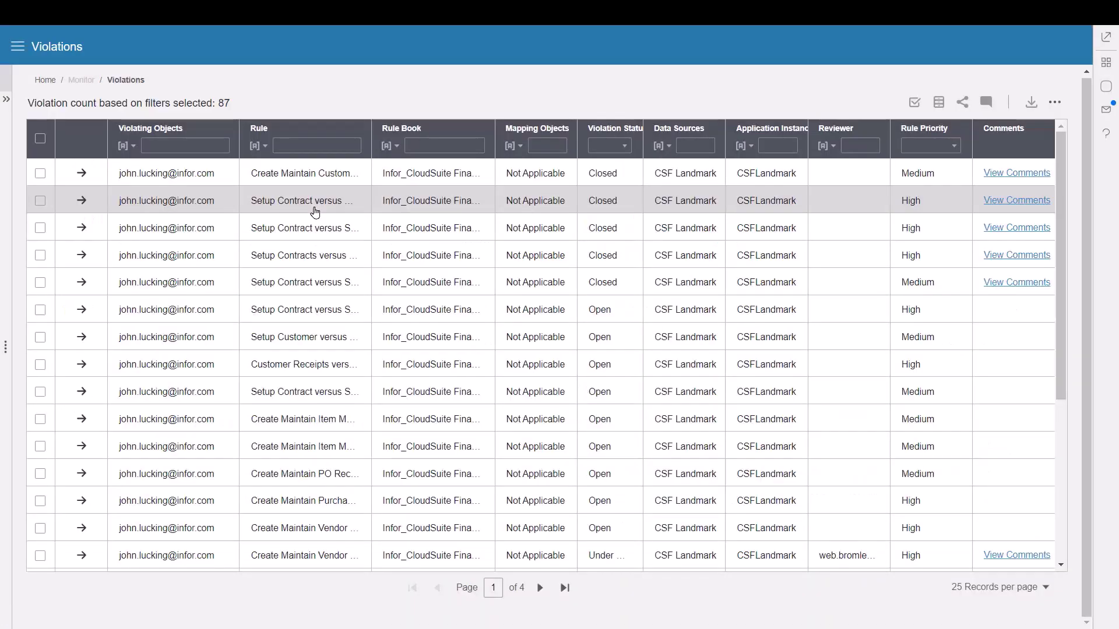
left_click(314, 146)
type("vendor")
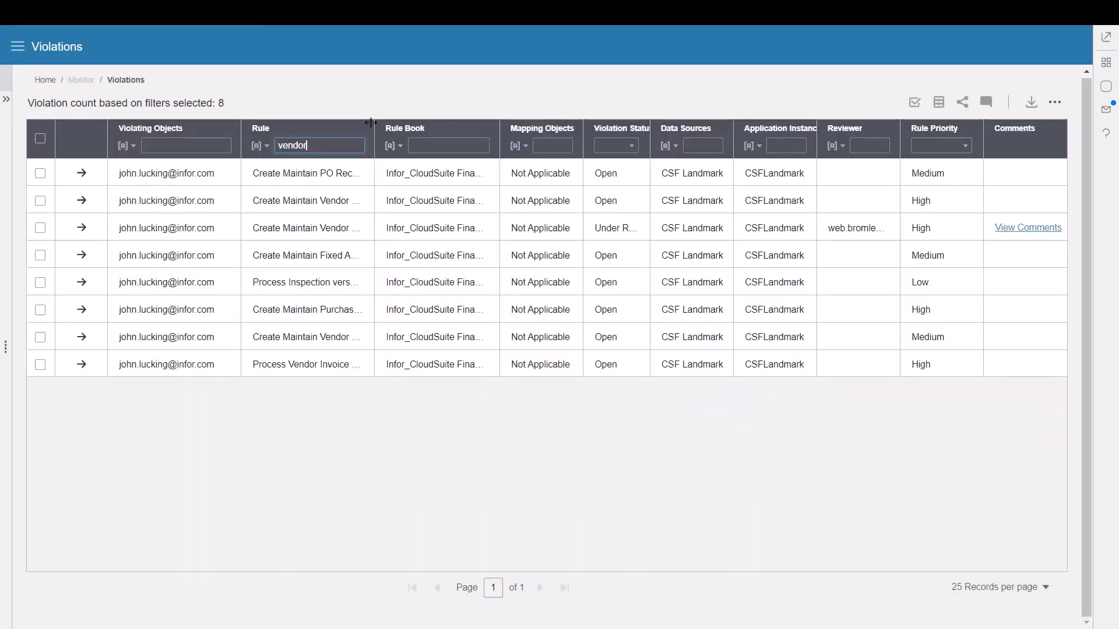
left_click_drag(375, 124, 496, 132)
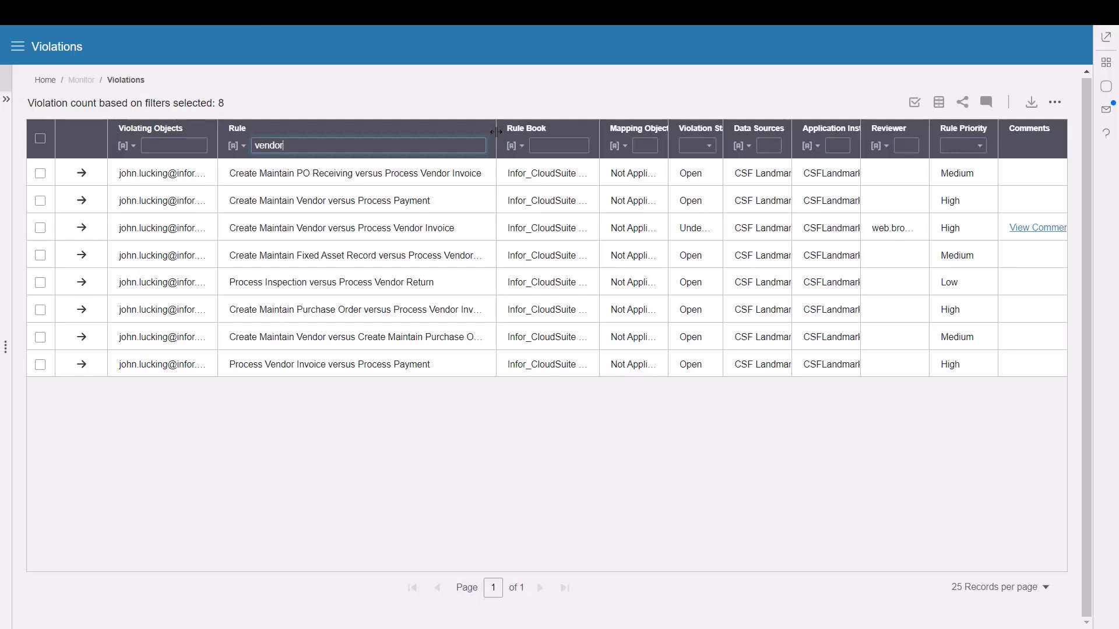
- Open the Create Maintain Vendor versus Process Payment violation and show its Reasons by role
left_click(81, 201)
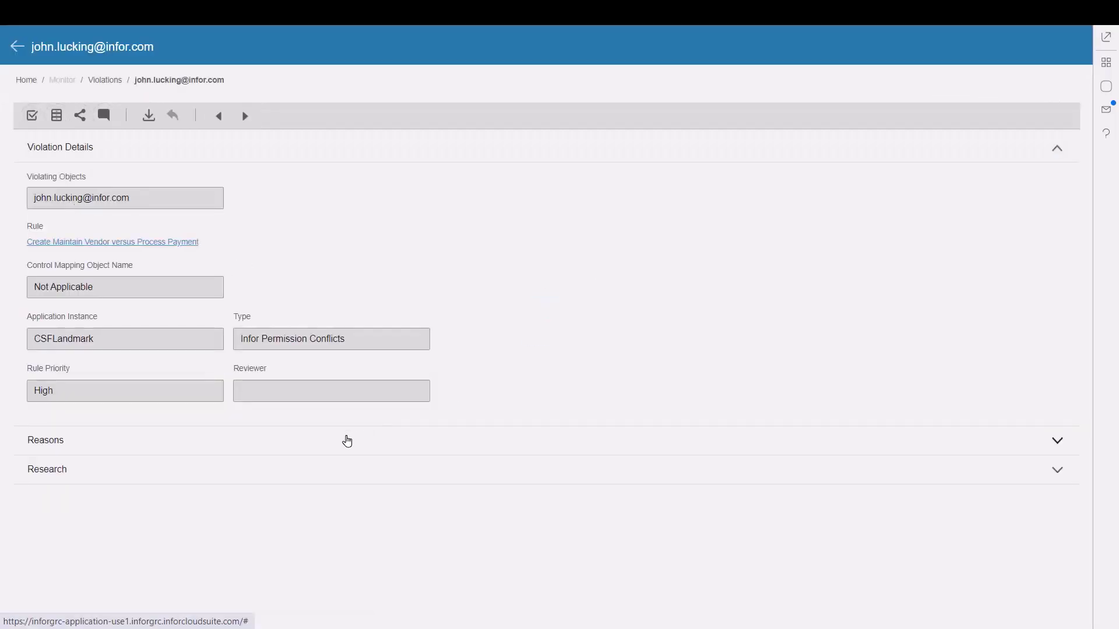
left_click(347, 441)
scroll(545, 415, "down", 3)
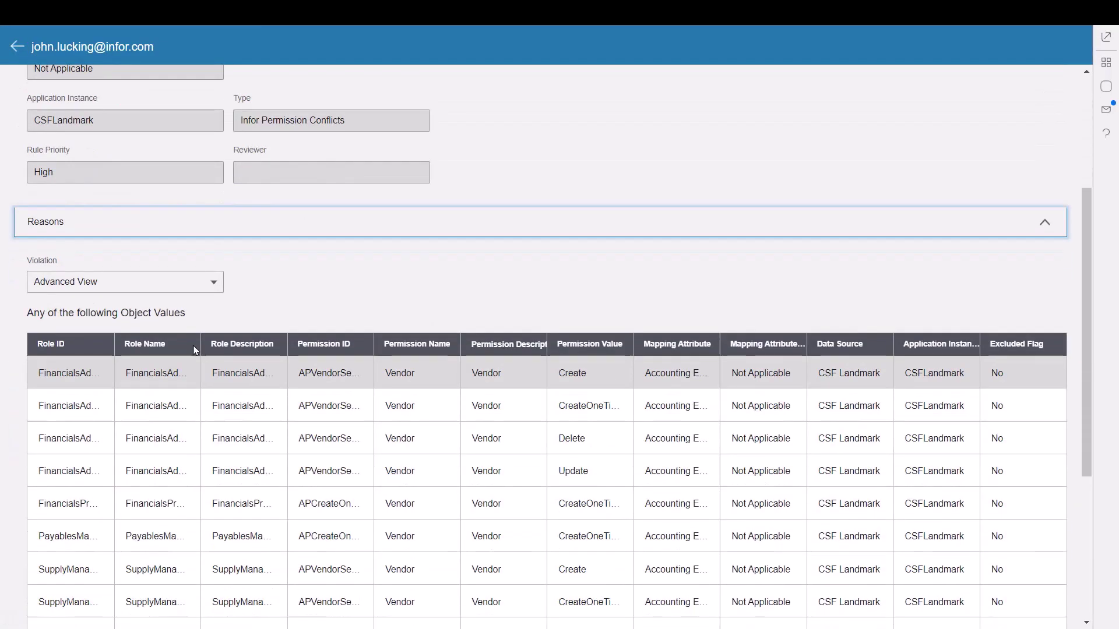
left_click(214, 282)
left_click(70, 327)
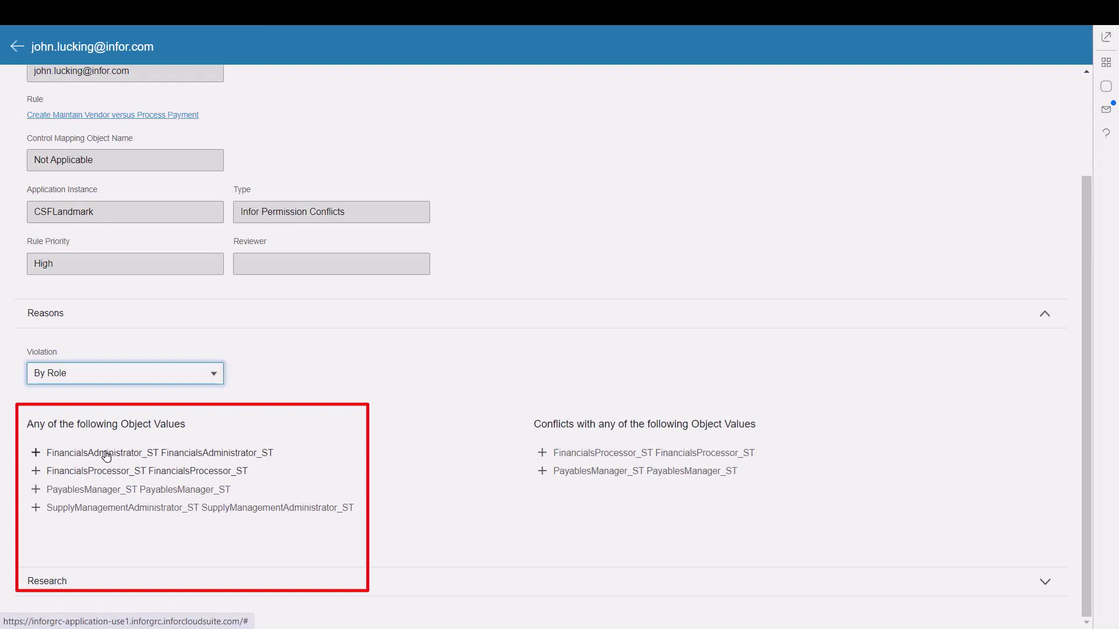
- Expand FinancialsProcessor_ST's Vendor and PayablesManager_ST's ElectronicPaymentCreation permissions
left_click(36, 470)
left_click(53, 490)
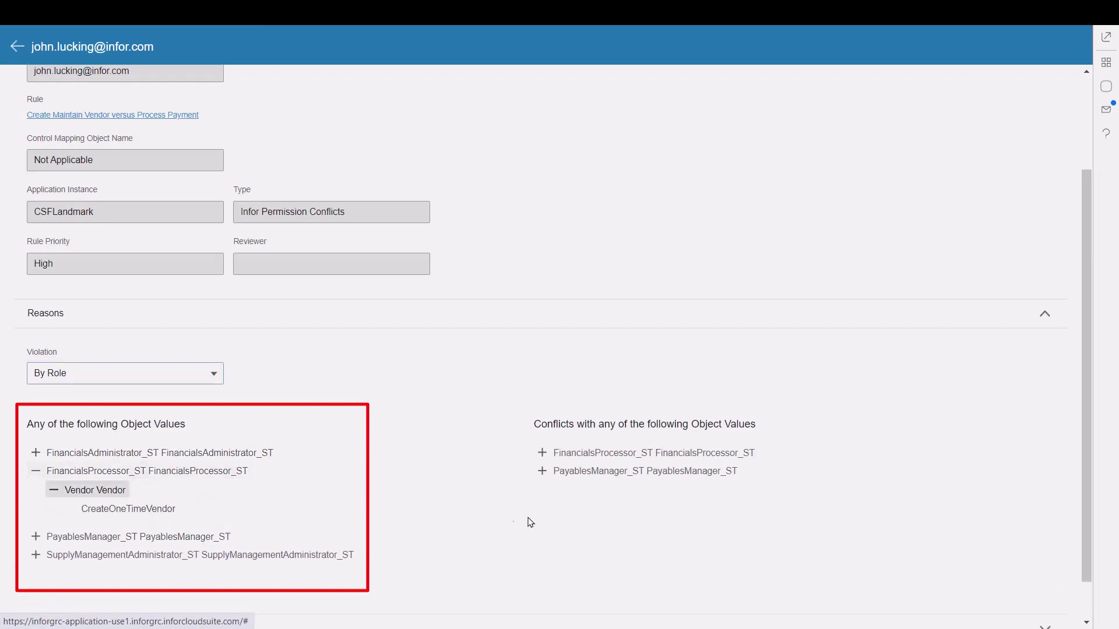
left_click(542, 471)
left_click(563, 492)
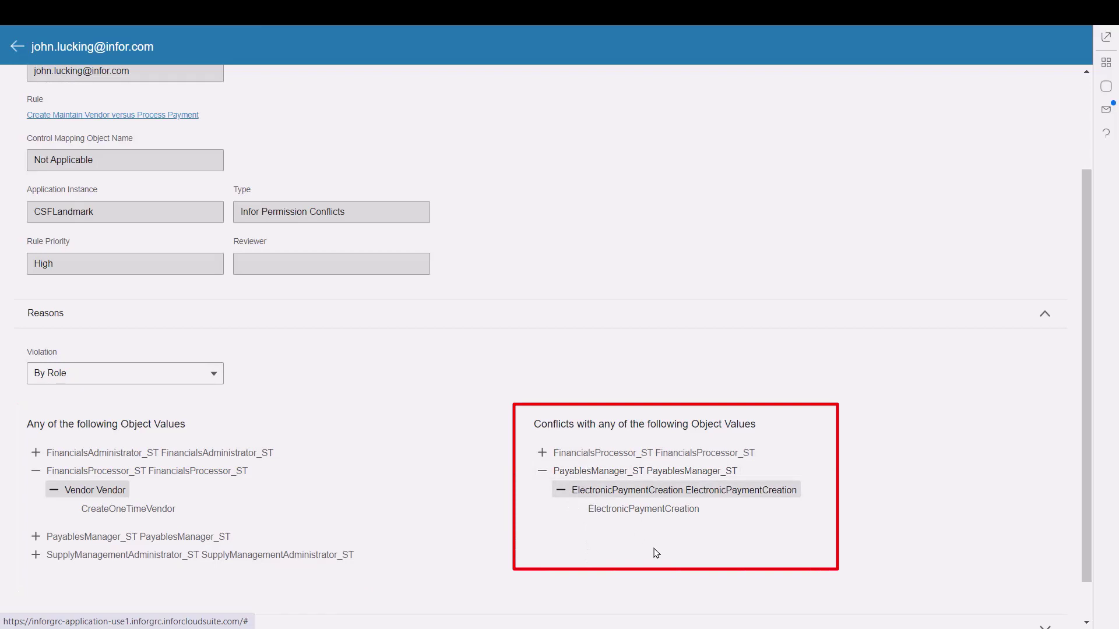
scroll(706, 550, "up", 3)
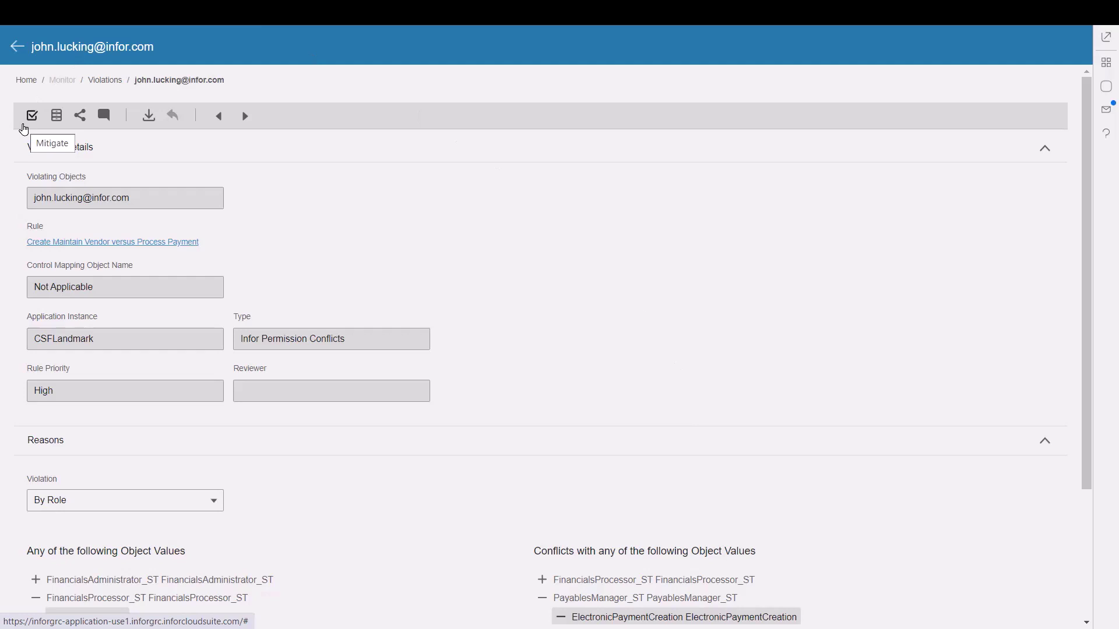
- Begin mitigating the violation, dismiss the ownership warning, and enable Apply Compensating Control
left_click(31, 117)
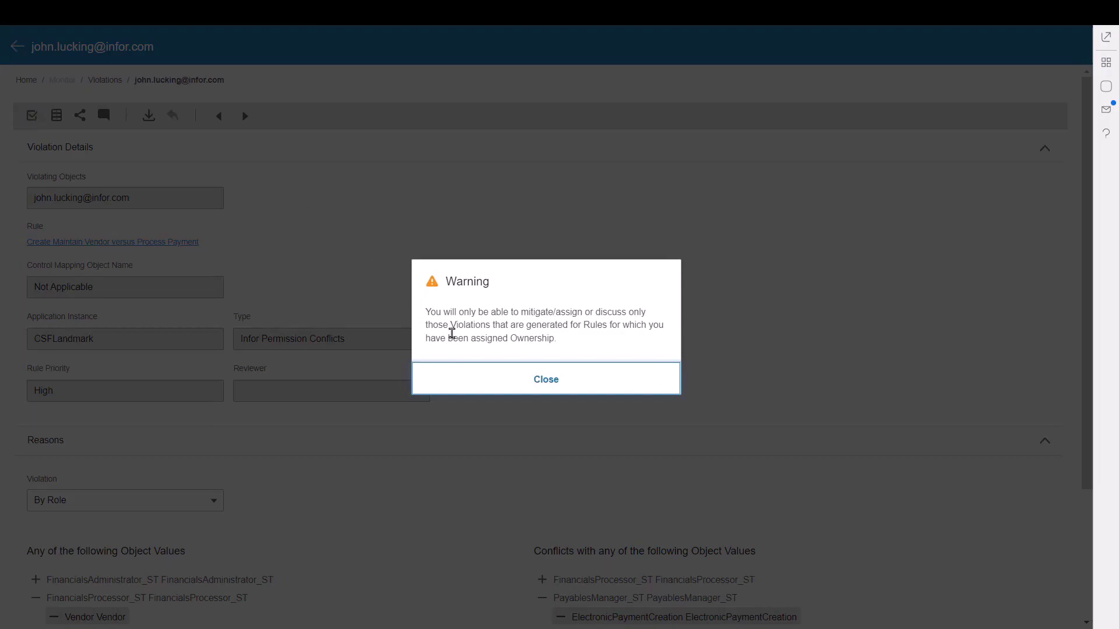
left_click(548, 379)
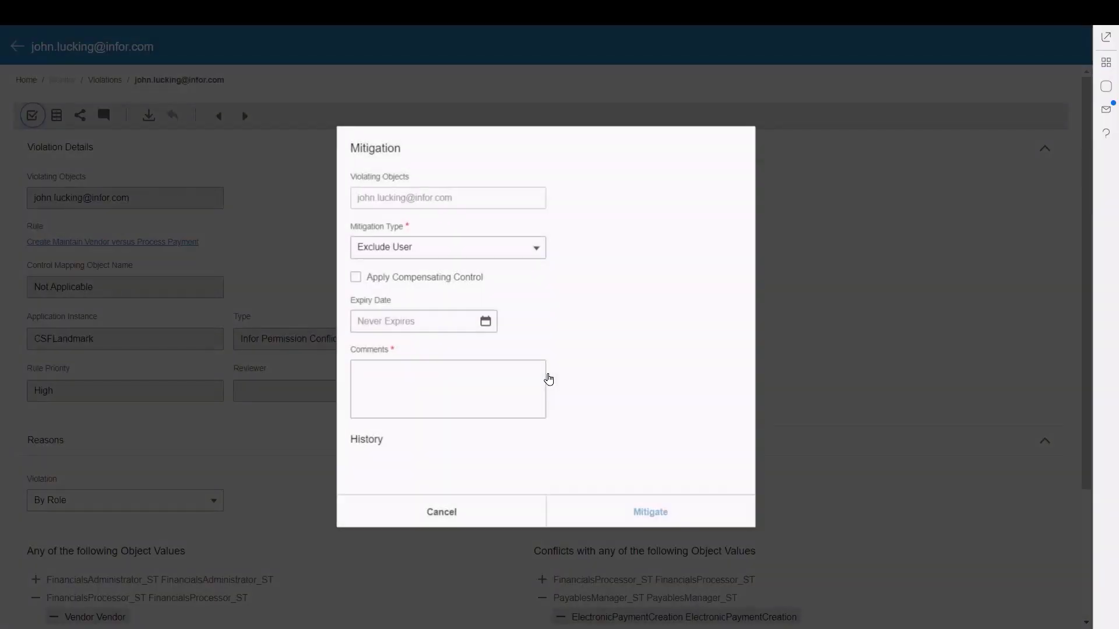
left_click(349, 221)
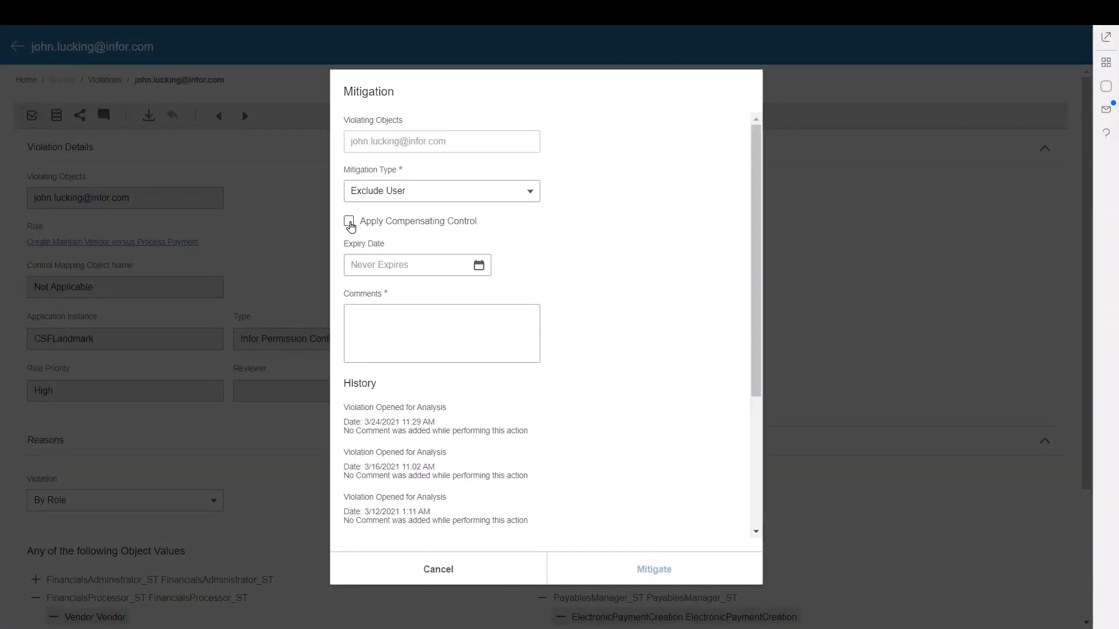
- Browse the compensating controls, selecting remote office support, then close the list without assigning
left_click(721, 254)
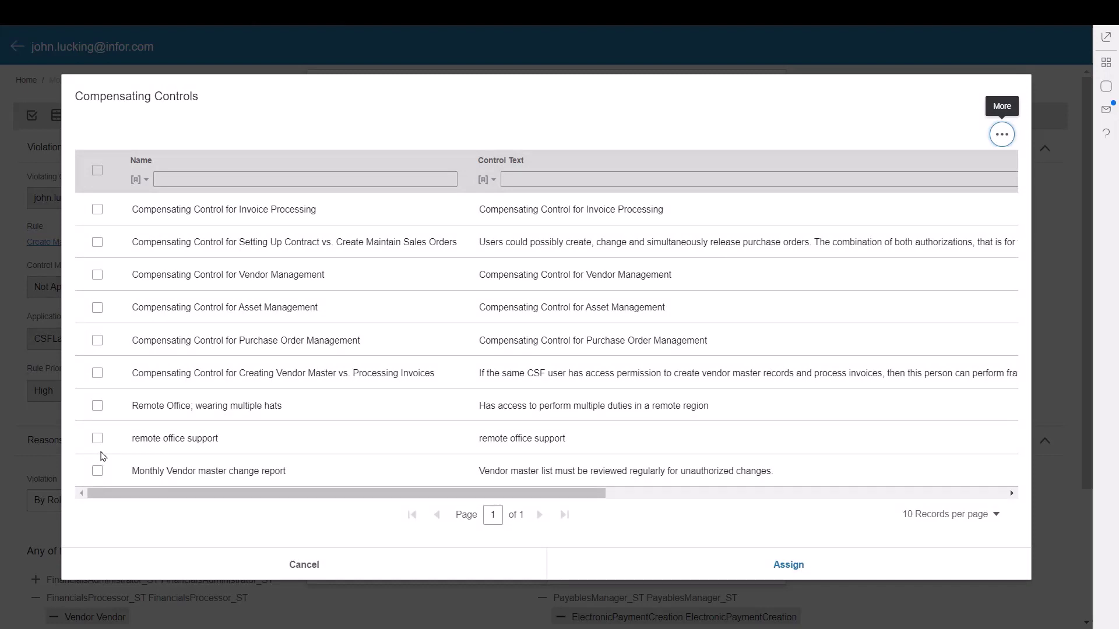
left_click(98, 440)
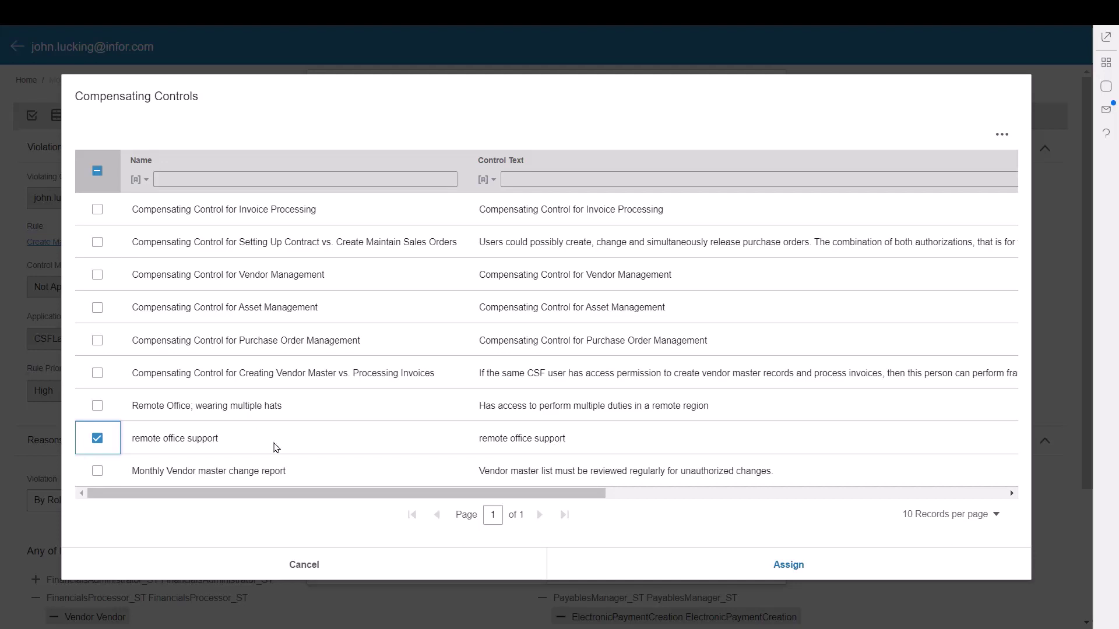
left_click(302, 564)
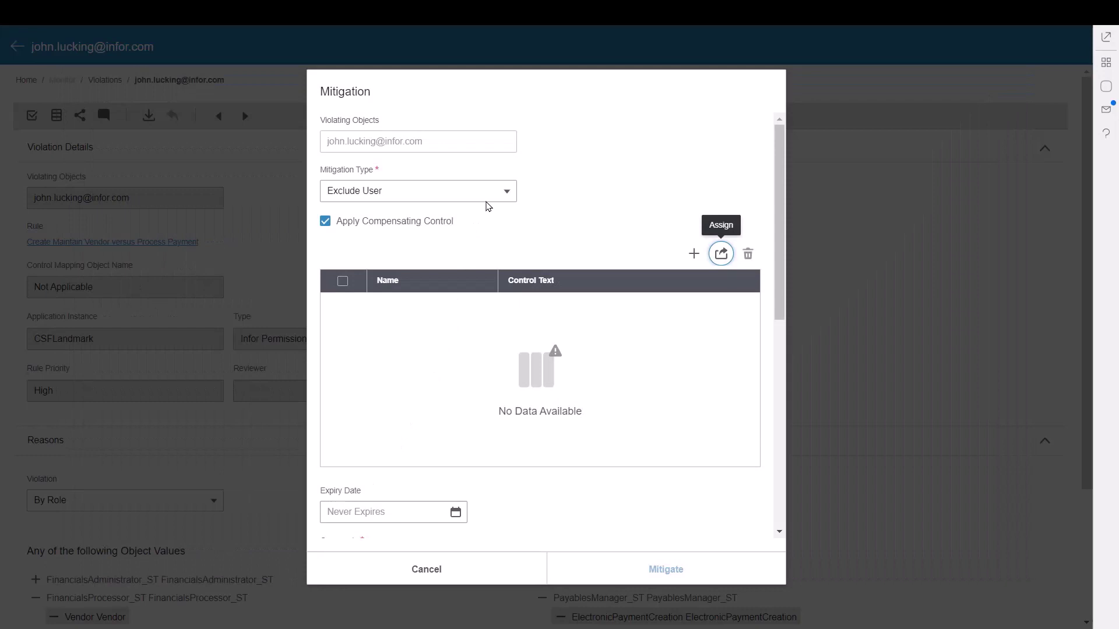
- Review the available mitigation types, then cancel the Mitigation dialog without mitigating
left_click(505, 192)
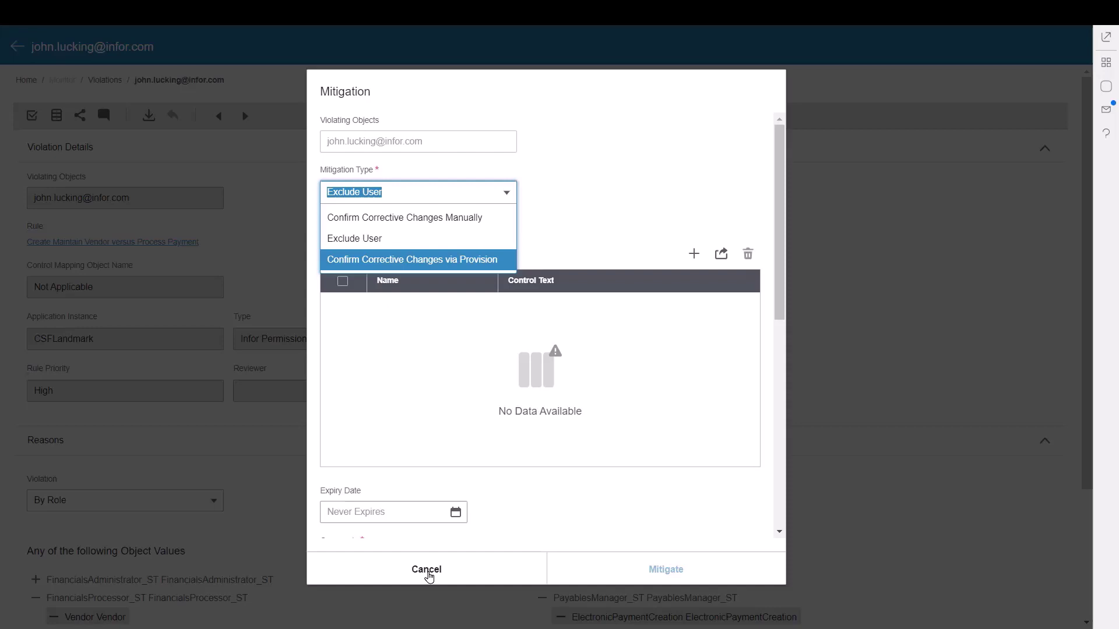
left_click(428, 574)
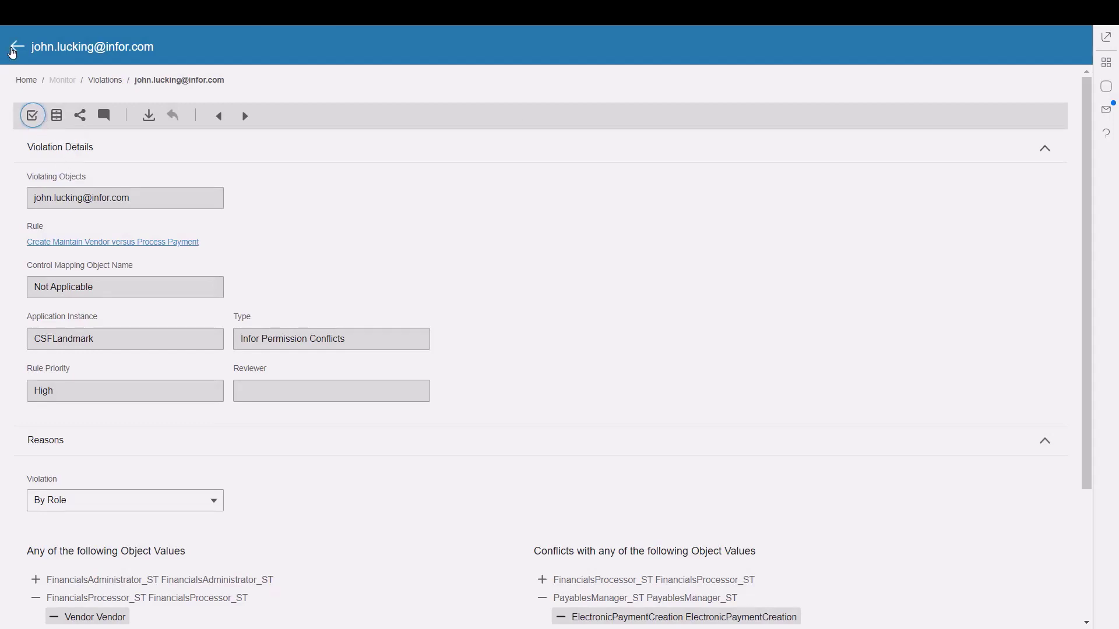
- Return to the Violations list and go to Business Controls > Rule Books
left_click(13, 51)
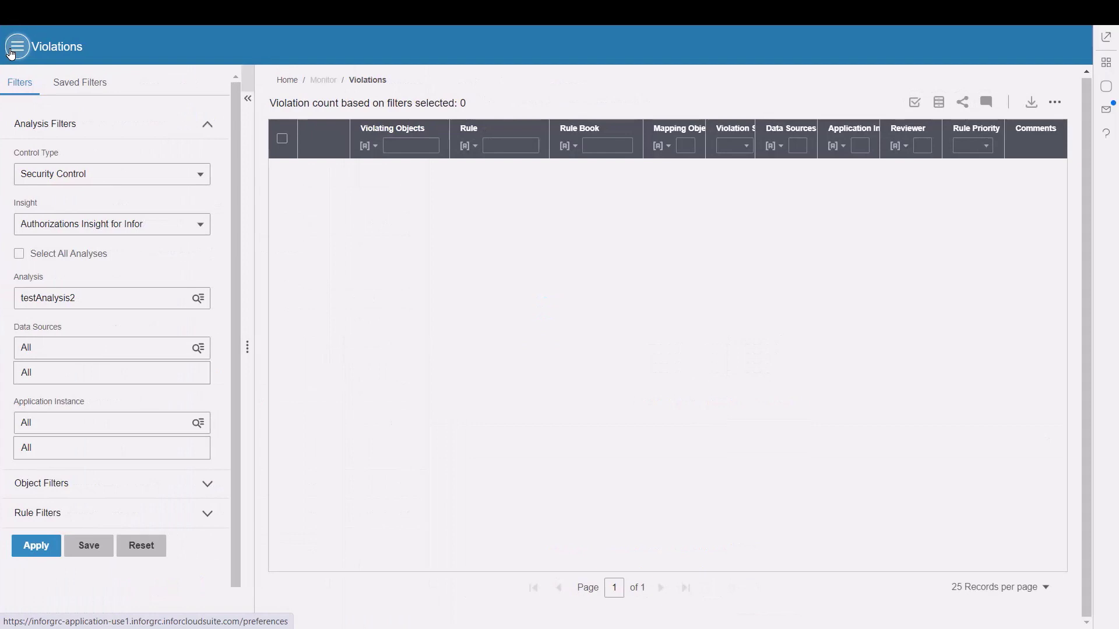
left_click(11, 53)
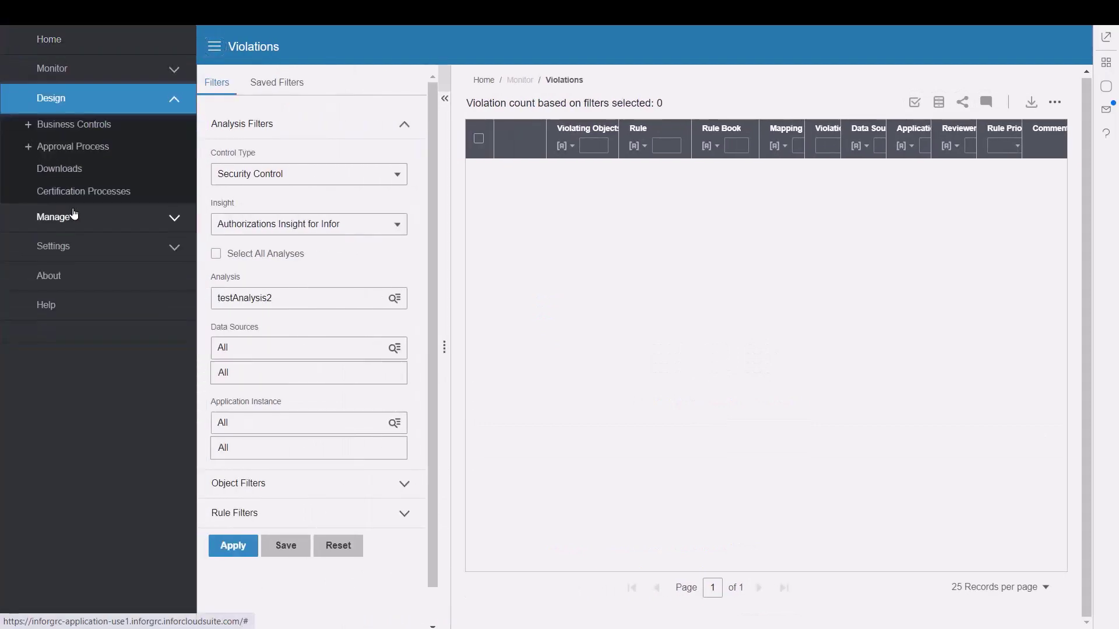
left_click(70, 124)
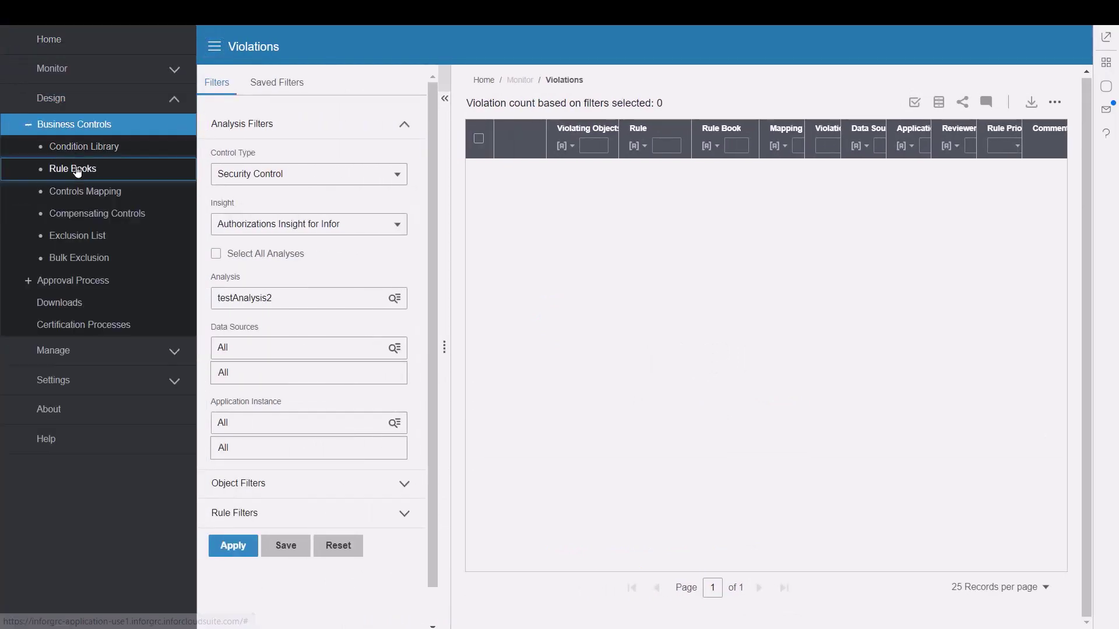
left_click(77, 169)
- Filter rule books to Authorizations Insight for Infor and Enabled status, widening the Rule Book Name column
left_click(487, 161)
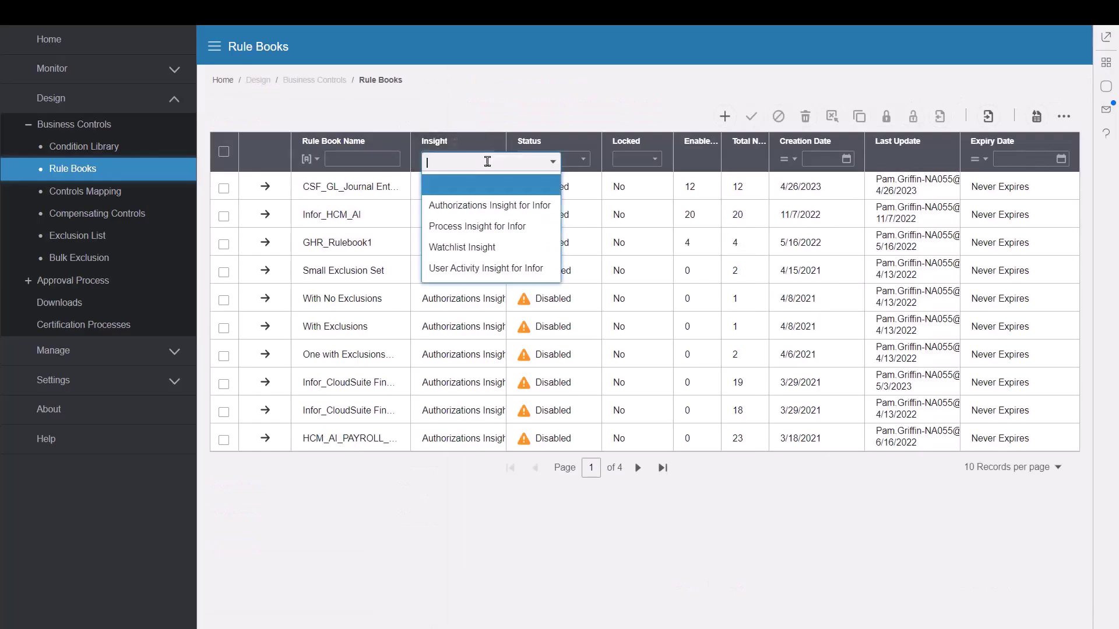
left_click(478, 205)
left_click(584, 160)
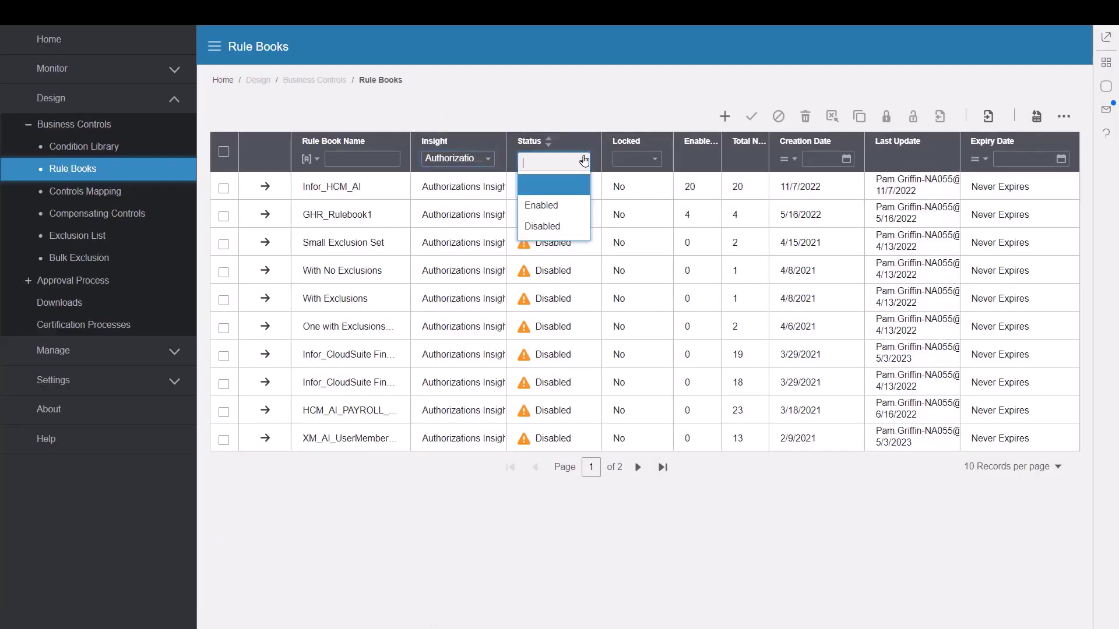
left_click(542, 205)
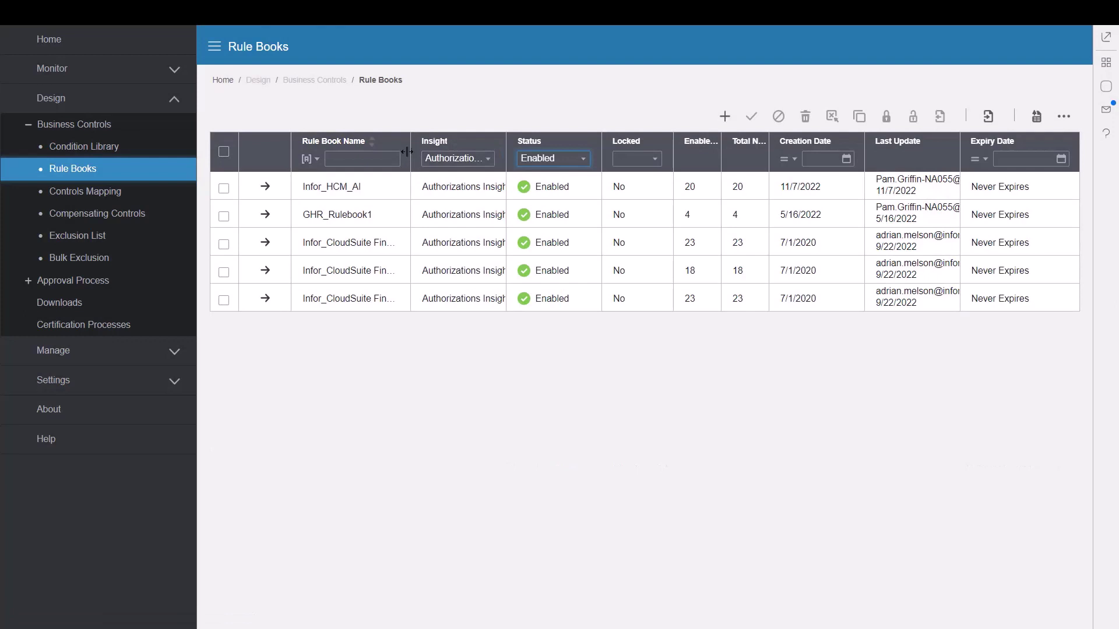
left_click_drag(407, 151, 549, 153)
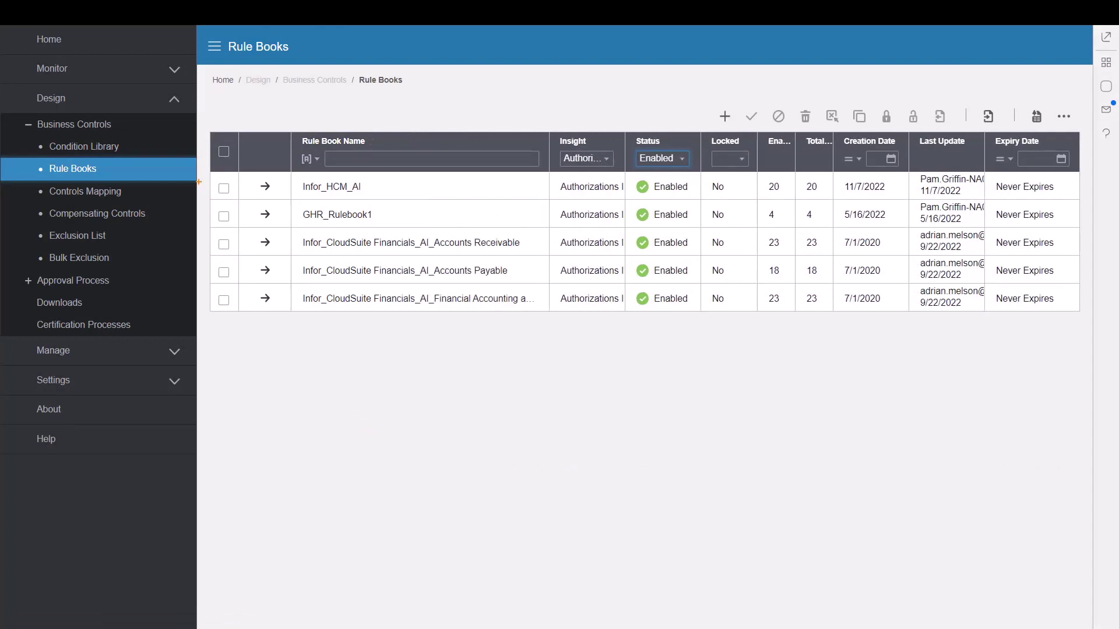
mouse_move(214, 237)
left_mouse_down()
mouse_move(483, 355)
mouse_move(865, 342)
mouse_move(832, 329)
left_mouse_up()
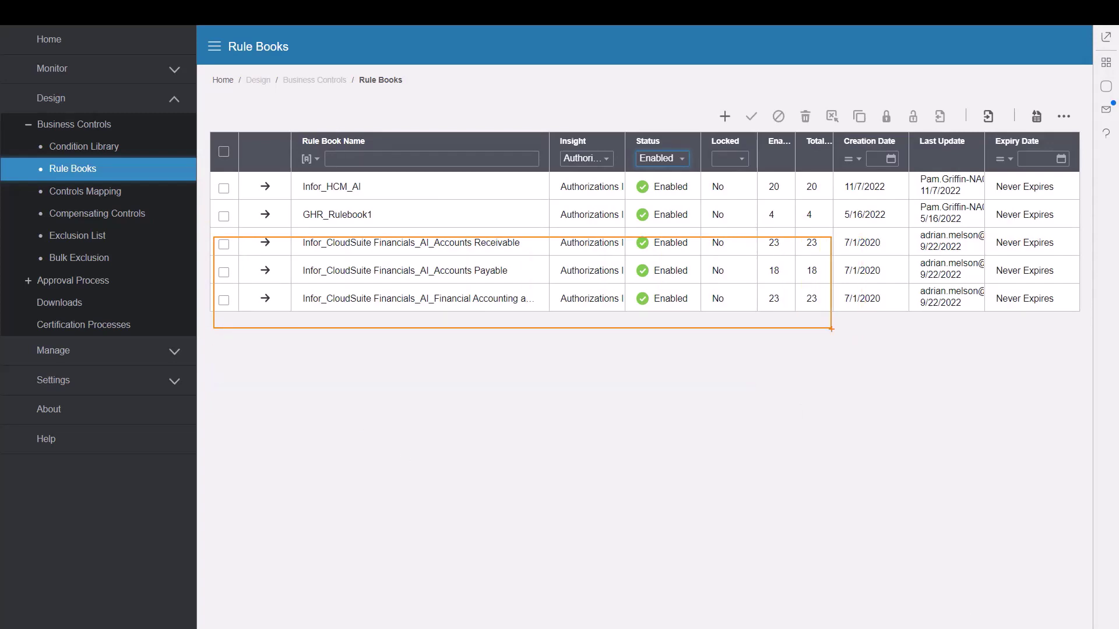
- Open the Accounts Payable rule book and its Create Maintain Vendor versus Process Payment rule (CSF_AI_AP0015)
left_click(265, 270)
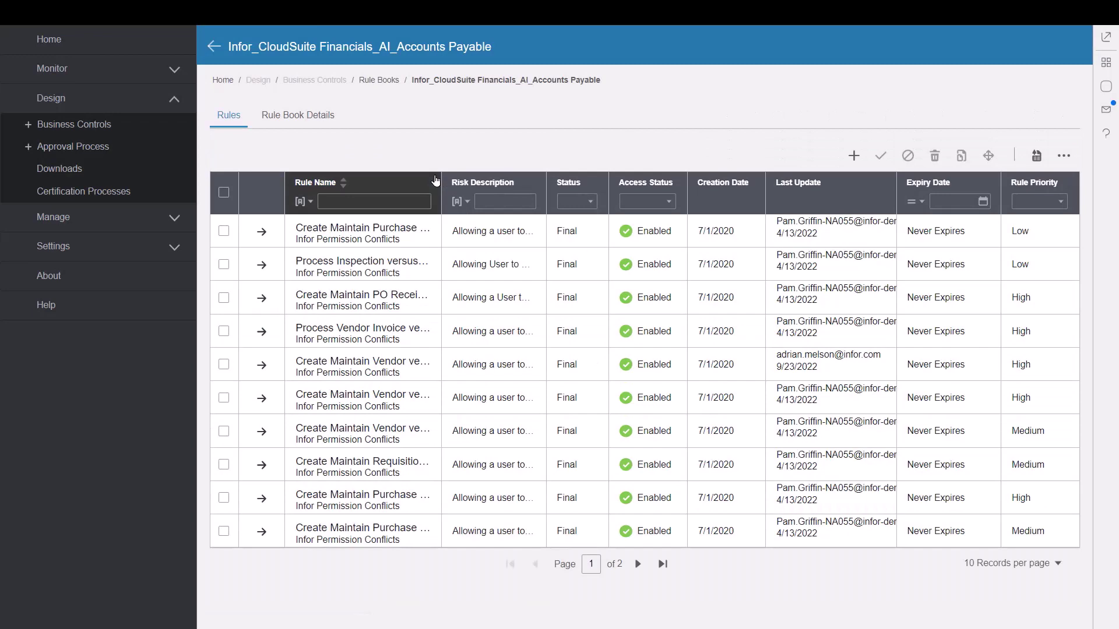
left_click_drag(435, 181, 611, 181)
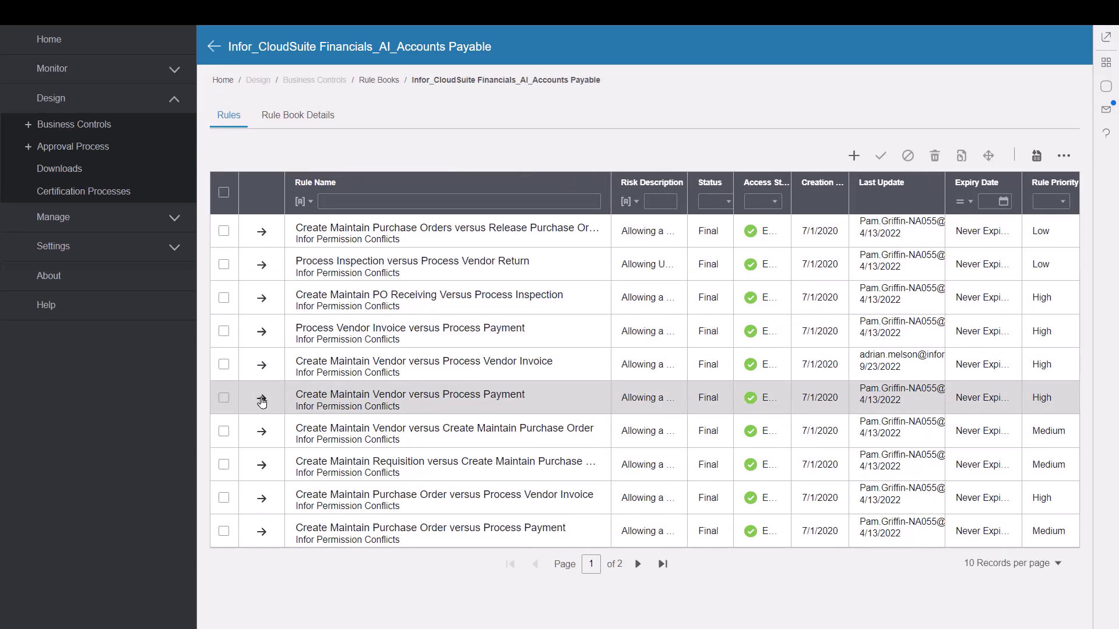
left_click(261, 399)
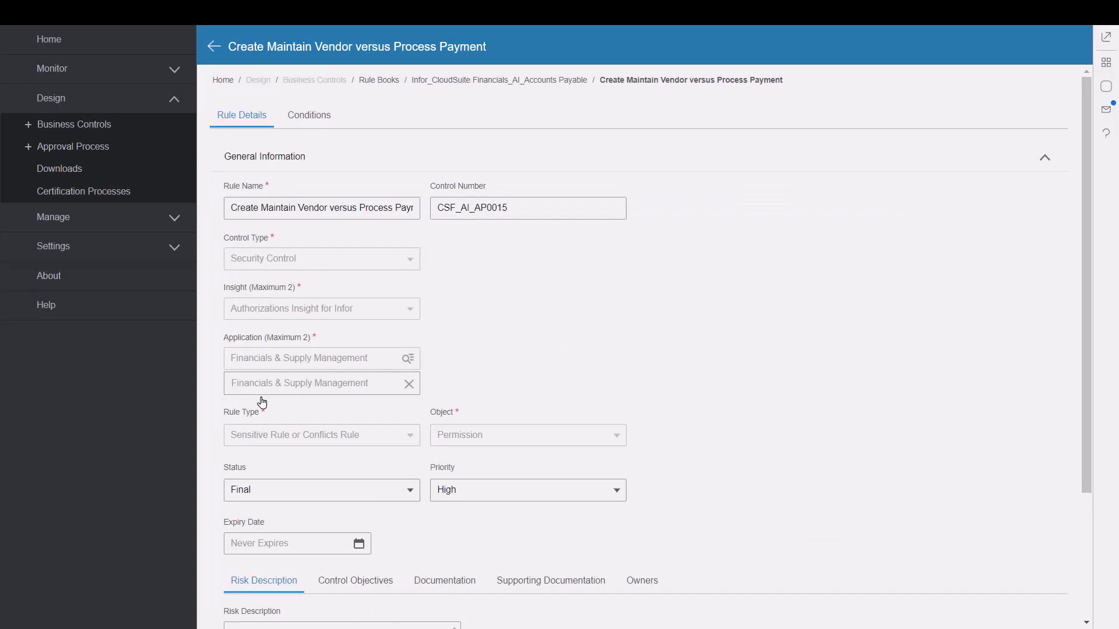
- Show the Conditions tab, expanding Vendor Vendor's four permissions and ElectronicPaymentCreation's permission values
left_click(311, 123)
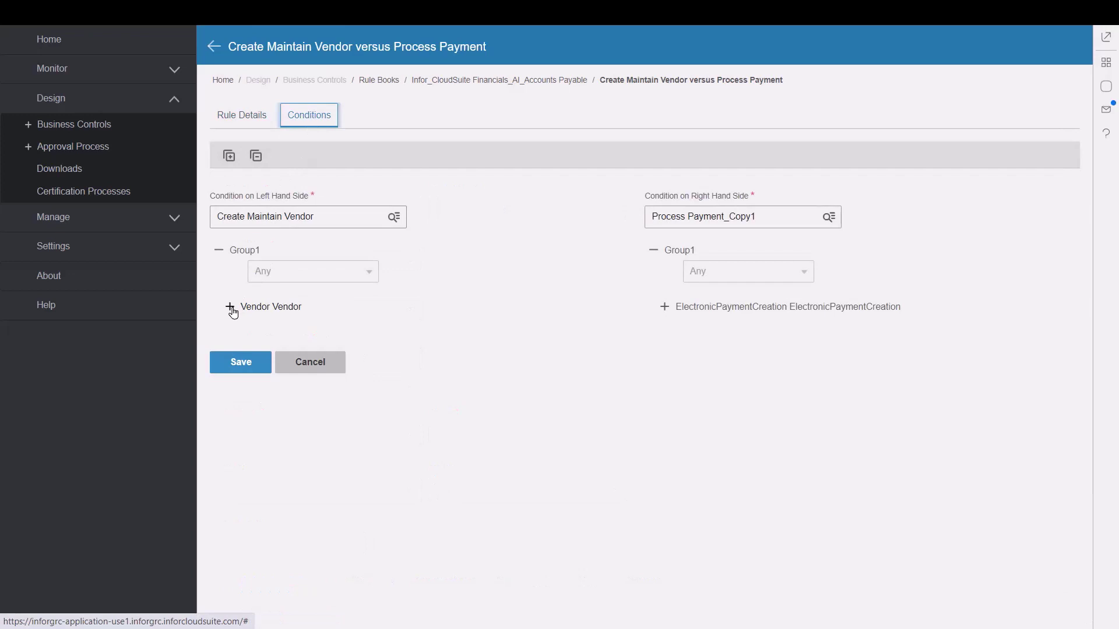
left_click(230, 307)
left_click(246, 334)
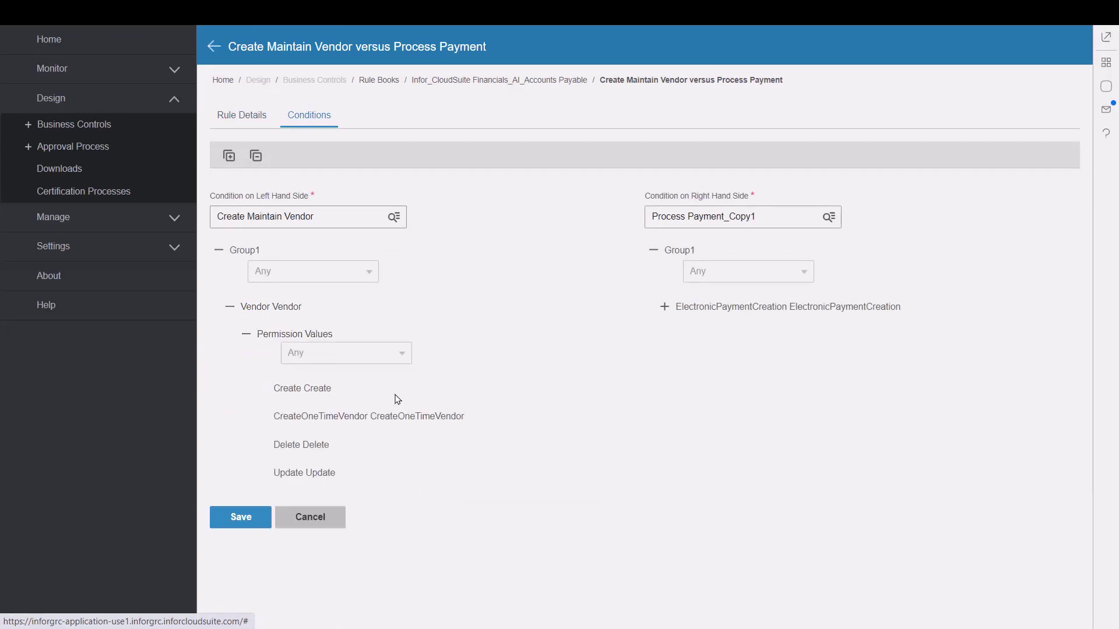
left_click(664, 309)
left_click(680, 335)
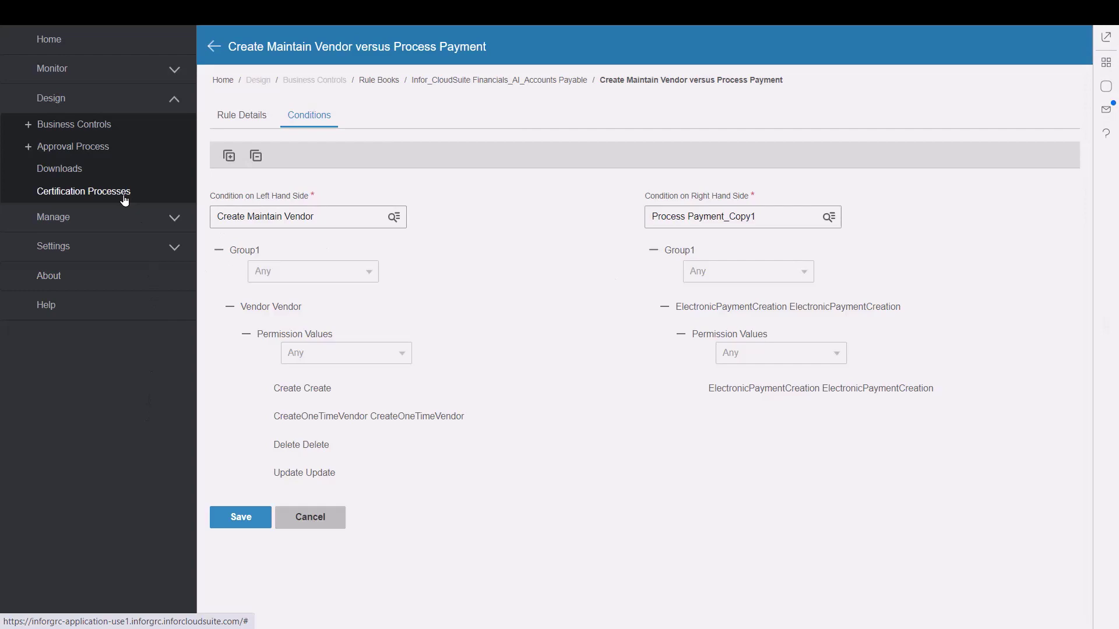
- Open Monitor > Reports' Report List, raise records per page, and scroll down to Violation Reports
left_click(57, 67)
left_click(50, 96)
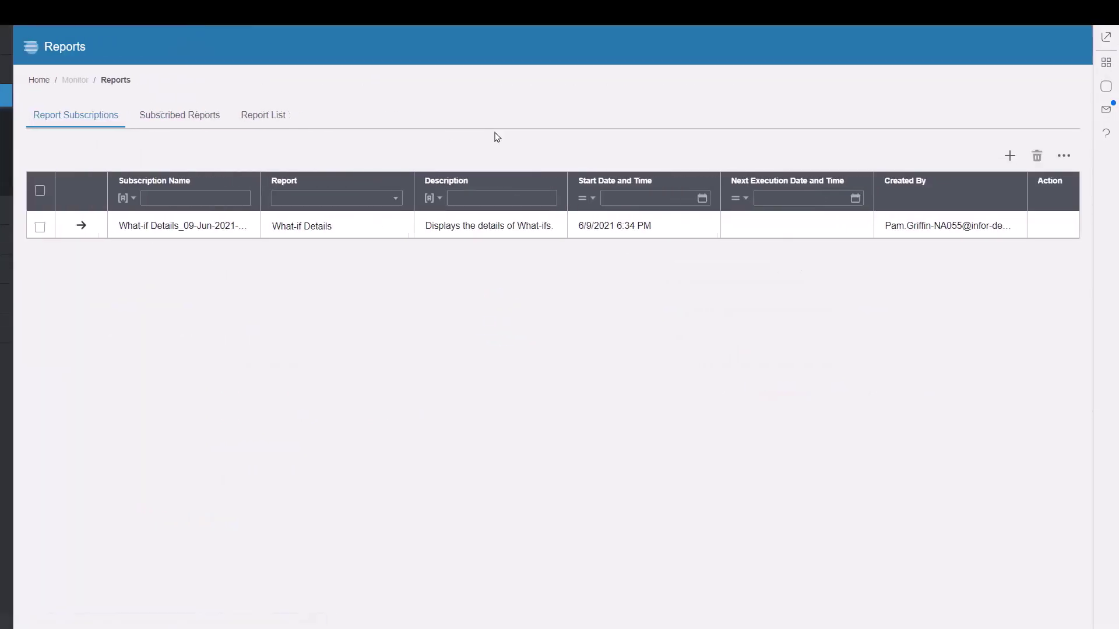
left_click(256, 118)
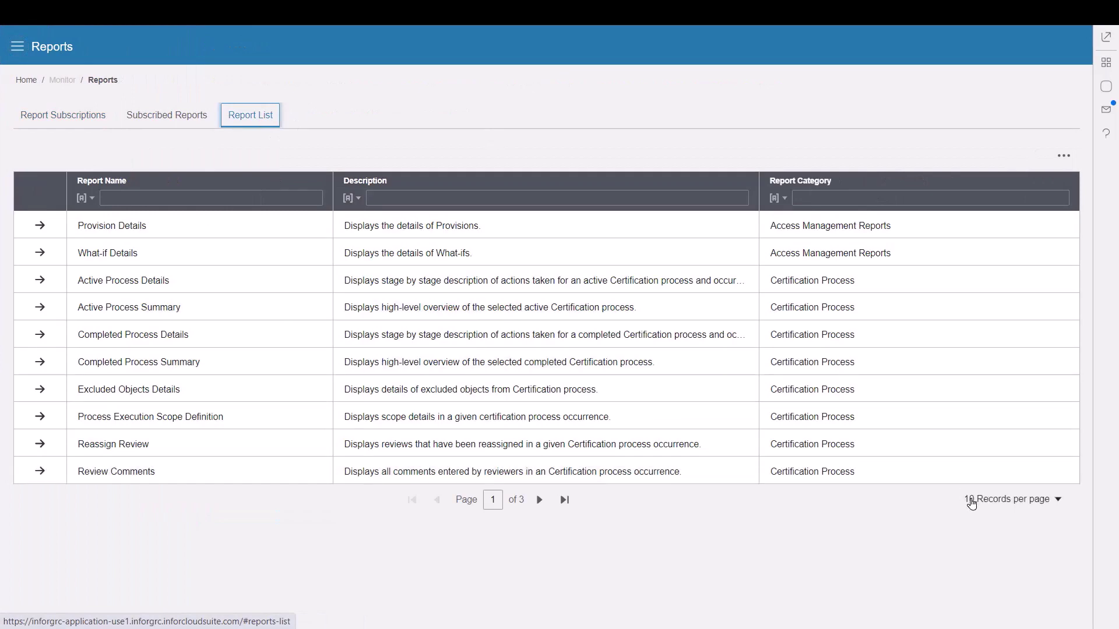
left_click(971, 504)
left_click(981, 568)
scroll(802, 292, "down", 1)
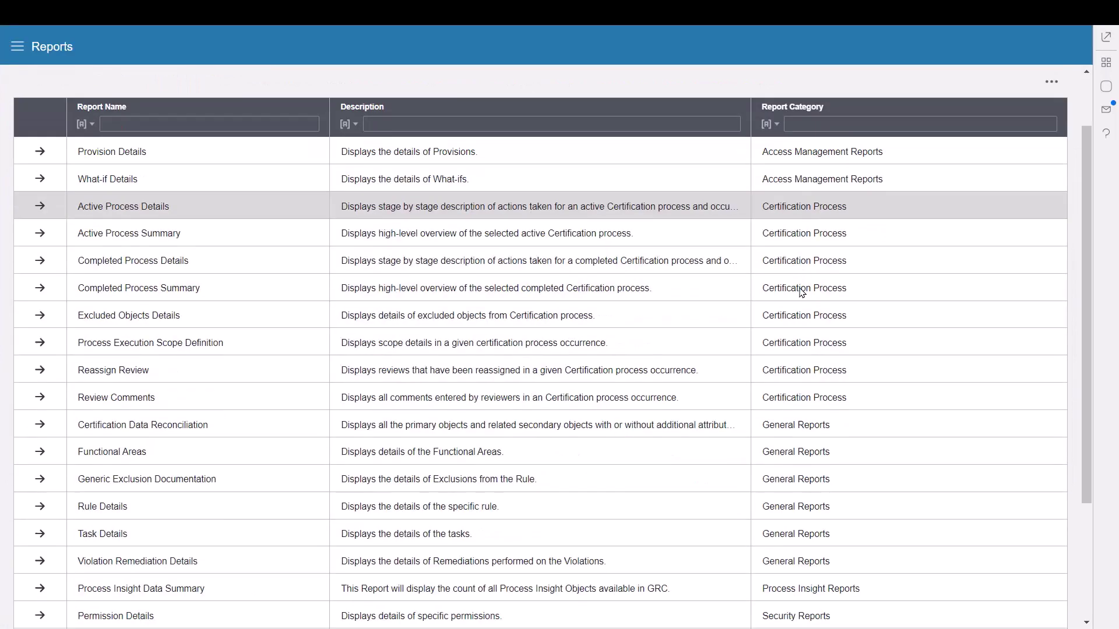
scroll(801, 292, "down", 3)
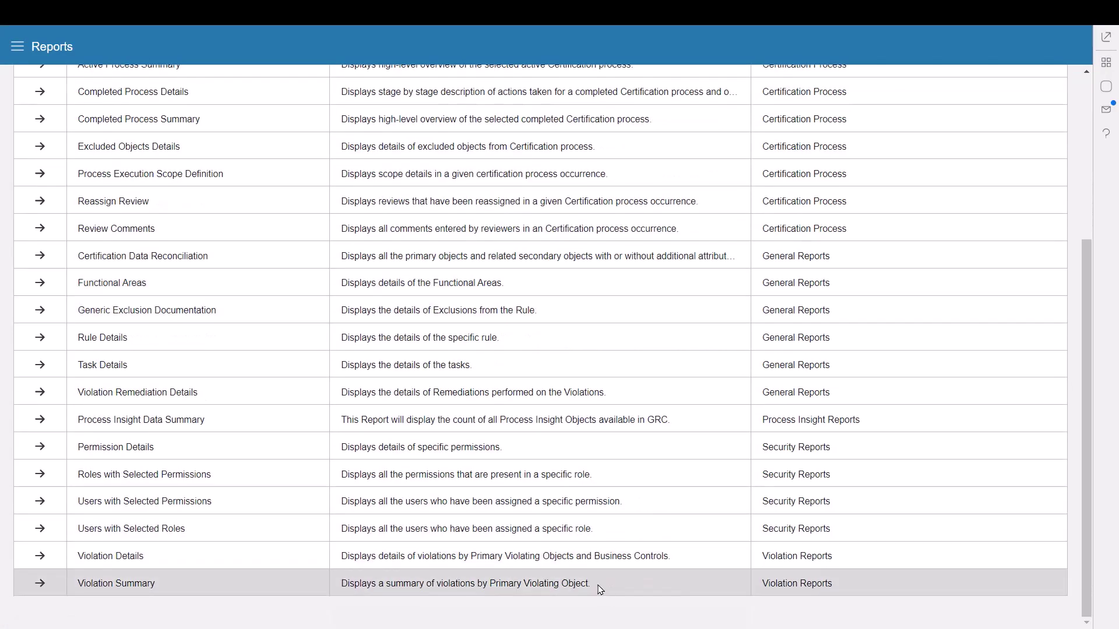